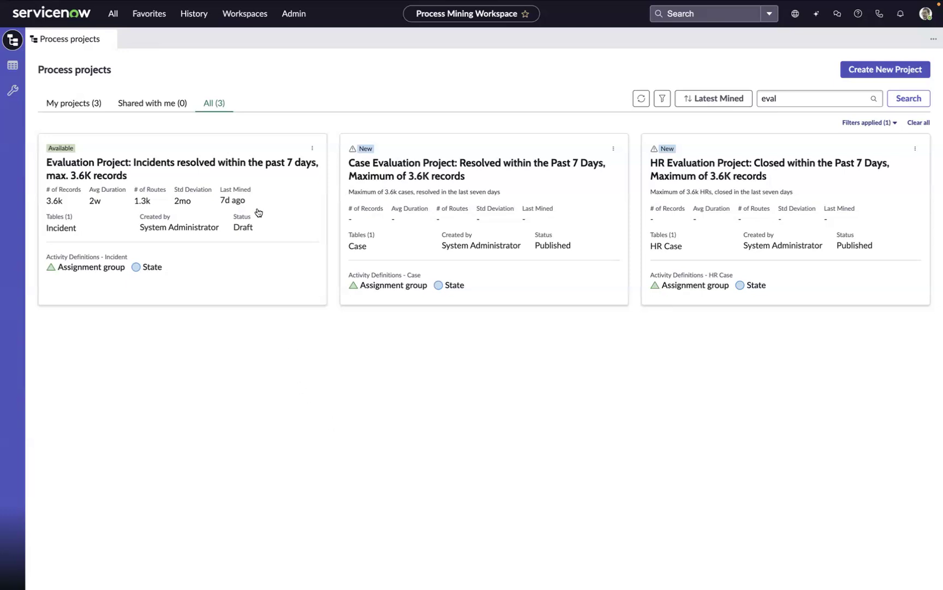
{"action": "left_click", "coordinate": [243, 16]}
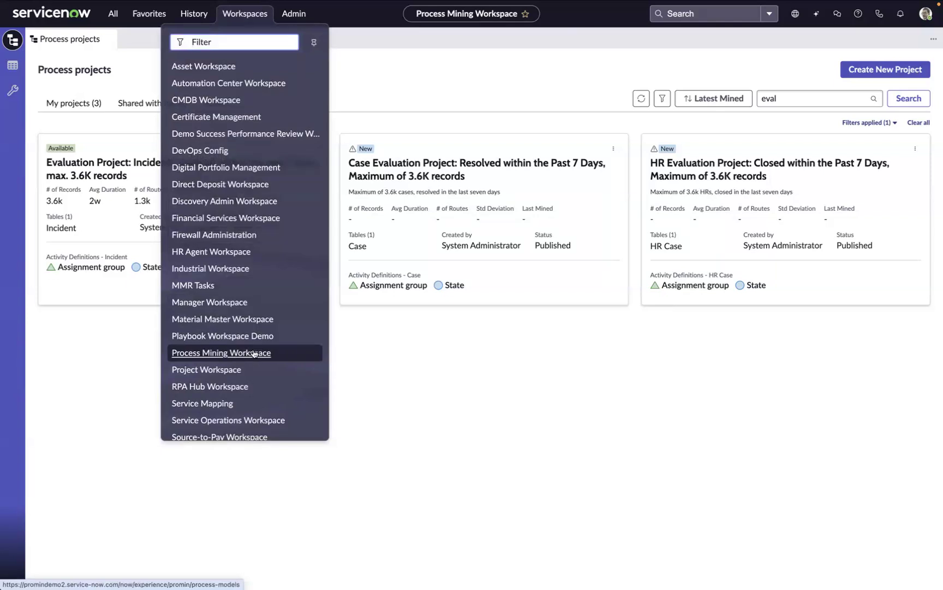
{"action": "left_click", "coordinate": [373, 353]}
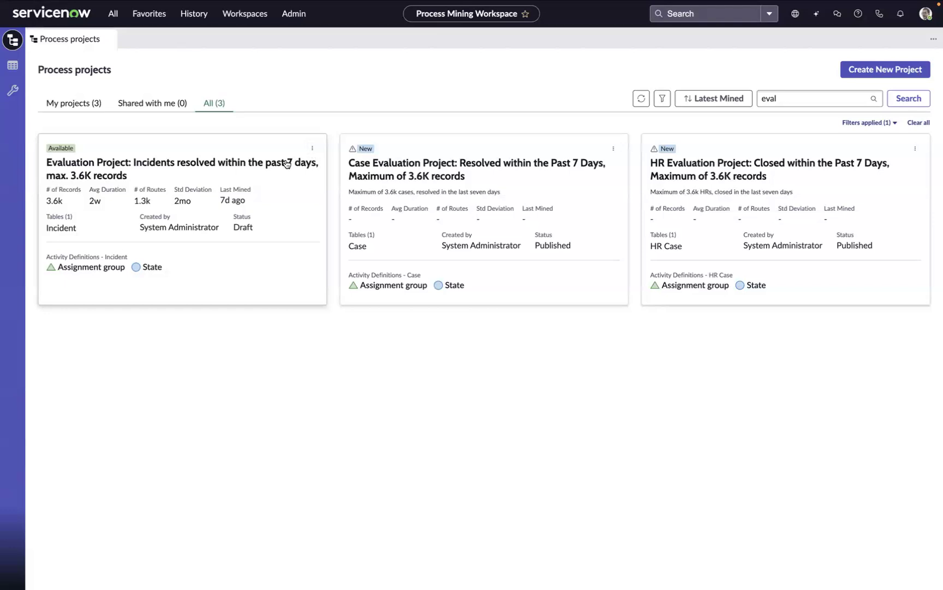
{"action": "left_click", "coordinate": [313, 151]}
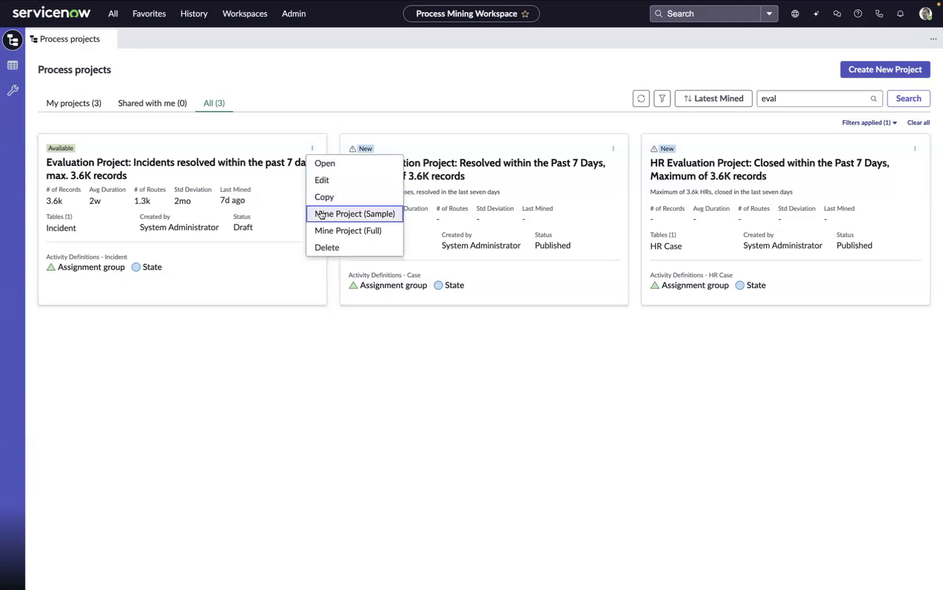
{"action": "left_click", "coordinate": [245, 139]}
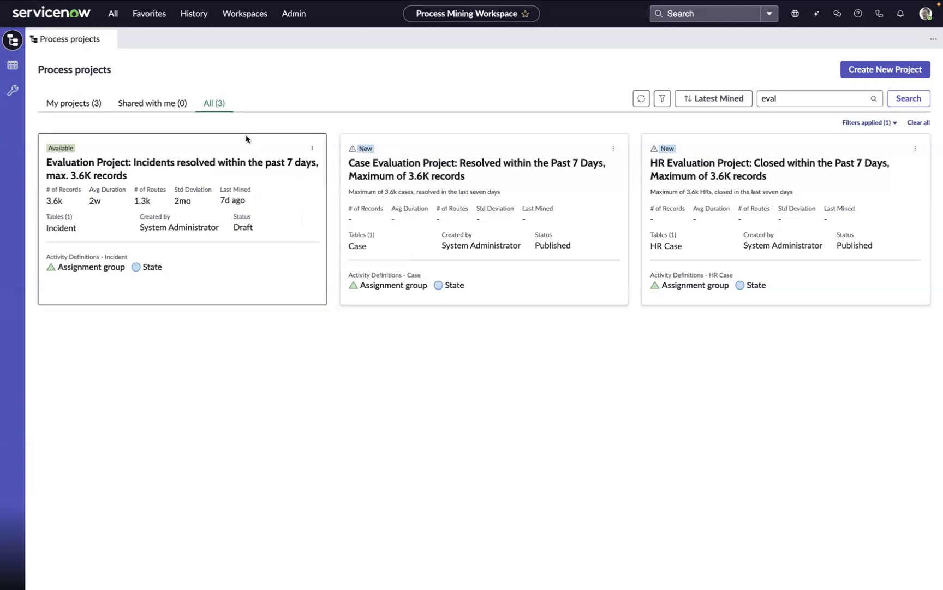
Open the evaluation project for incidents resolved within the past 7 days and review its process overview and improvement opportunities
{"action": "left_click", "coordinate": [245, 136]}
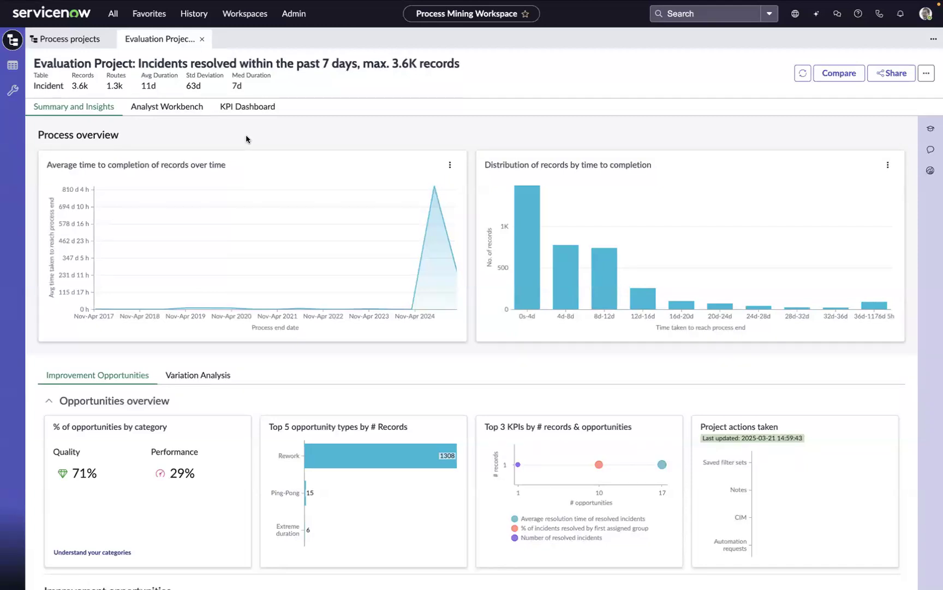
{"action": "scroll", "coordinate": [245, 137], "scroll_direction": "down", "scroll_amount": 3}
{"action": "scroll", "coordinate": [246, 136], "scroll_direction": "down", "scroll_amount": 2}
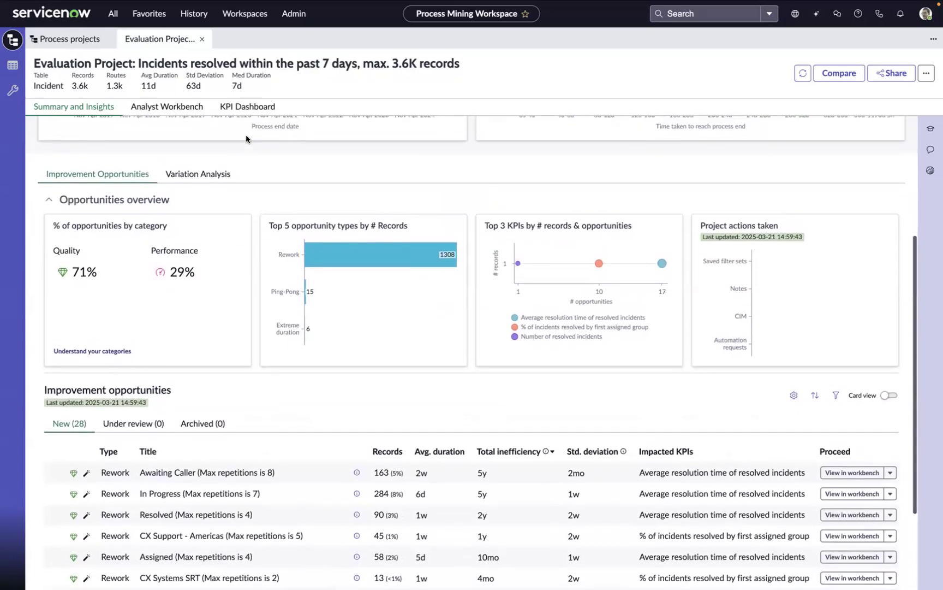
{"action": "scroll", "coordinate": [246, 136], "scroll_direction": "up", "scroll_amount": 3}
{"action": "scroll", "coordinate": [246, 137], "scroll_direction": "up", "scroll_amount": 2}
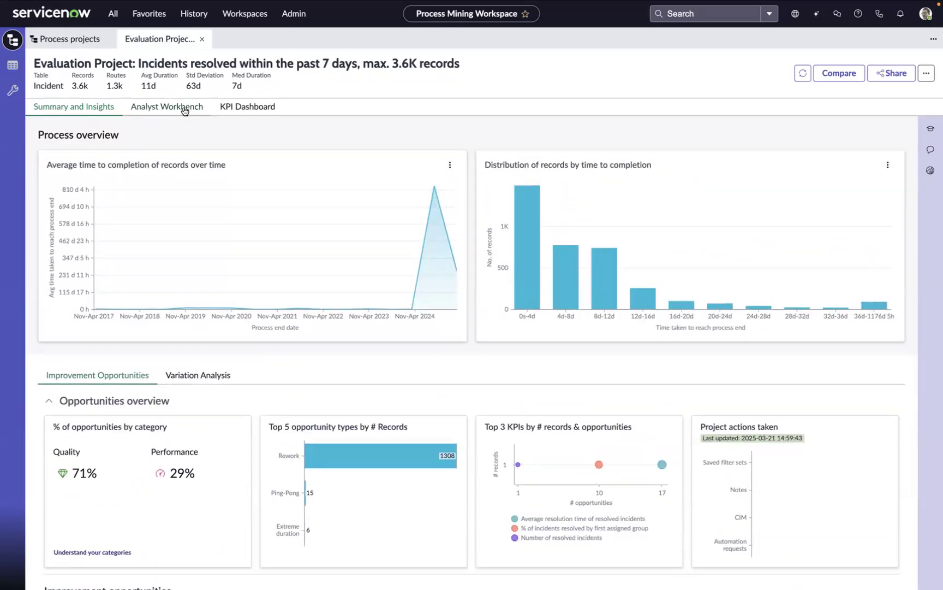
In the Analyst Workbench, raise the model's connections to 55% and restrict the view to Assignment group
{"action": "left_click", "coordinate": [184, 107]}
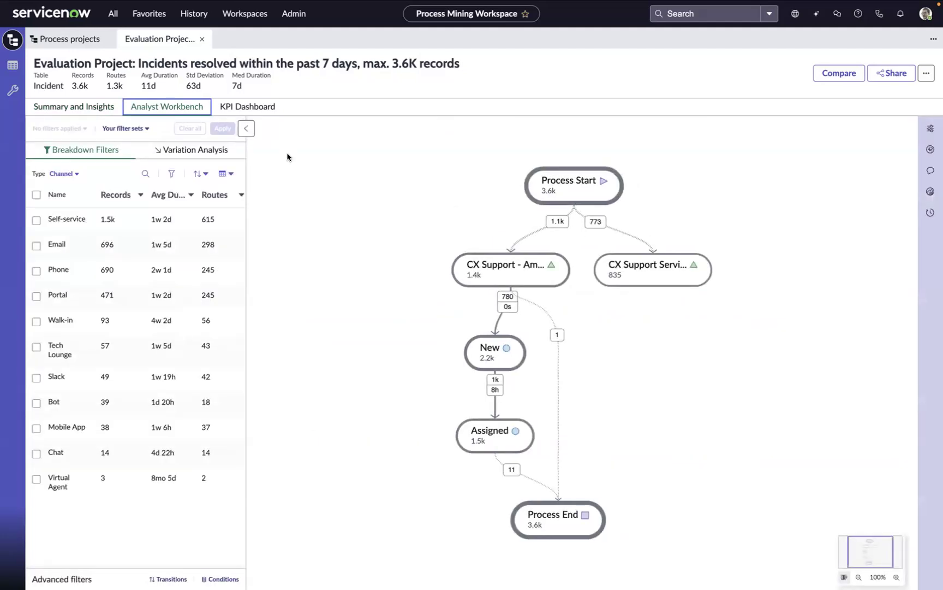
{"action": "left_click", "coordinate": [931, 130]}
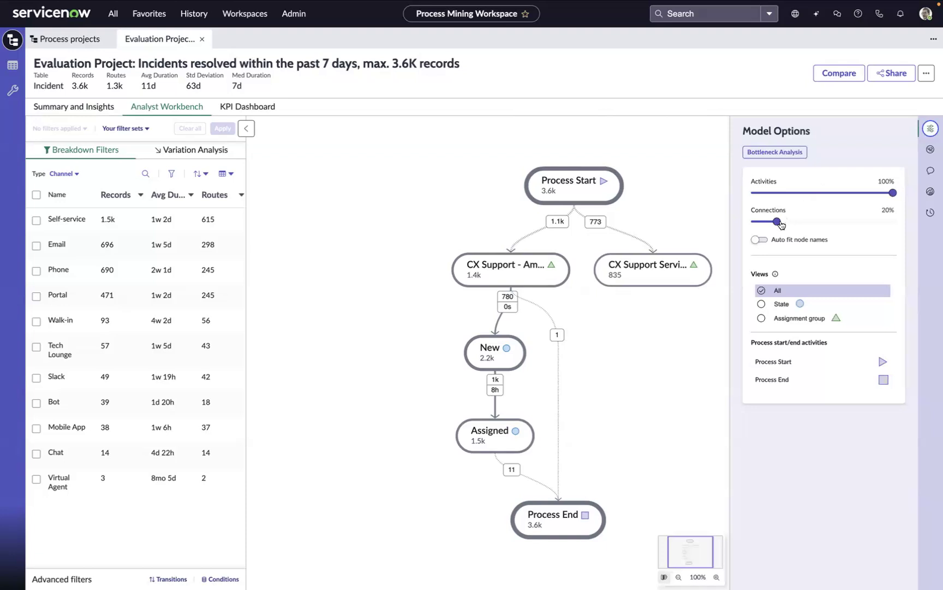
{"action": "left_click_drag", "start_coordinate": [780, 224], "coordinate": [825, 222]}
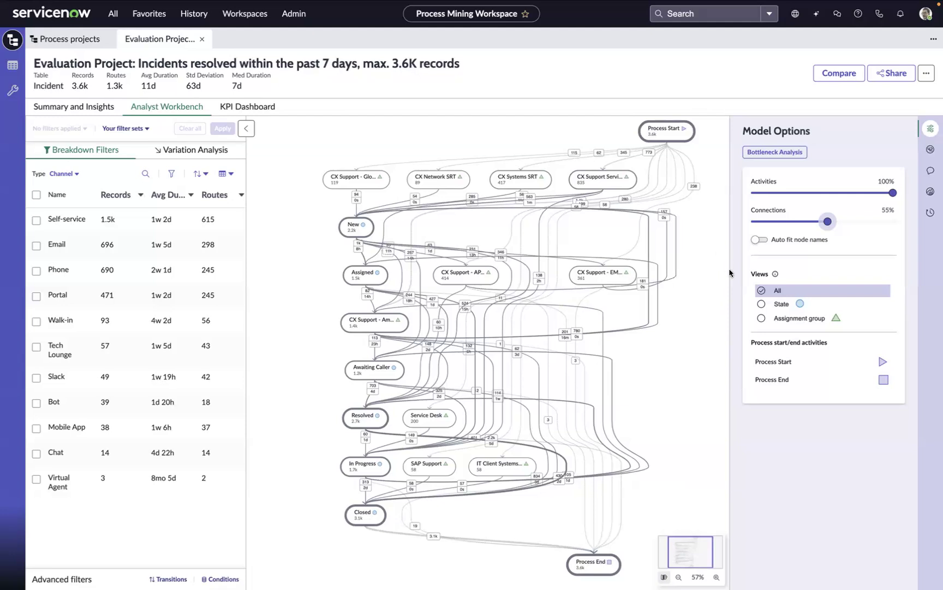
{"action": "left_click", "coordinate": [780, 322]}
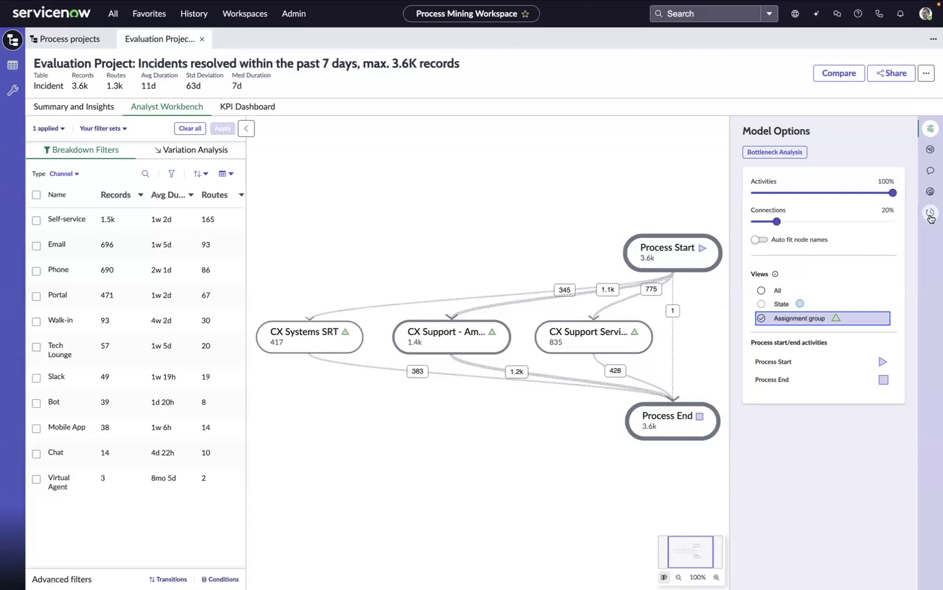
Set the model's connections to 50% and inspect the transition from CX Support Service Desk Level 1 to CX Support - Americas
{"action": "left_click", "coordinate": [931, 214]}
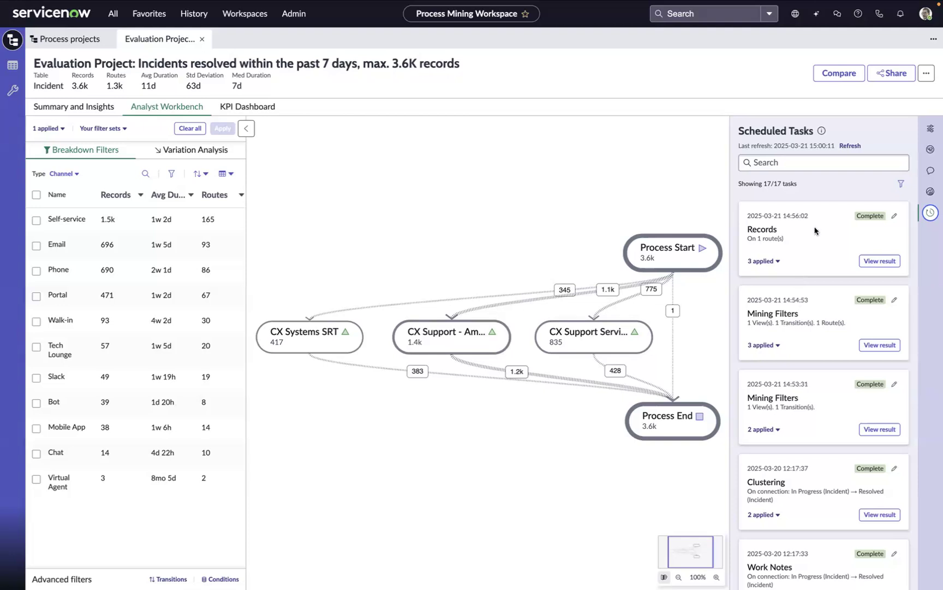
{"action": "left_click", "coordinate": [931, 131]}
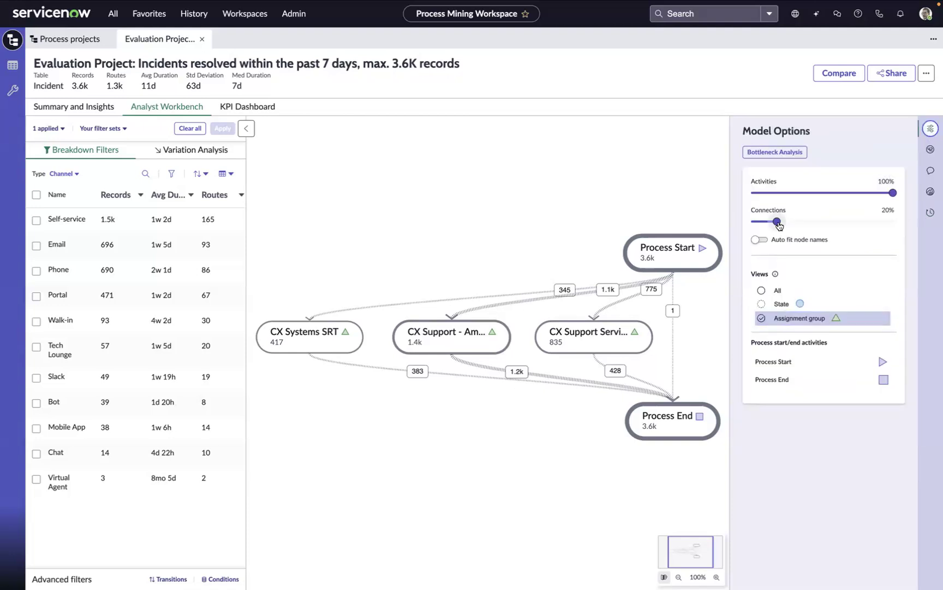
{"action": "left_click_drag", "start_coordinate": [779, 225], "coordinate": [822, 227]}
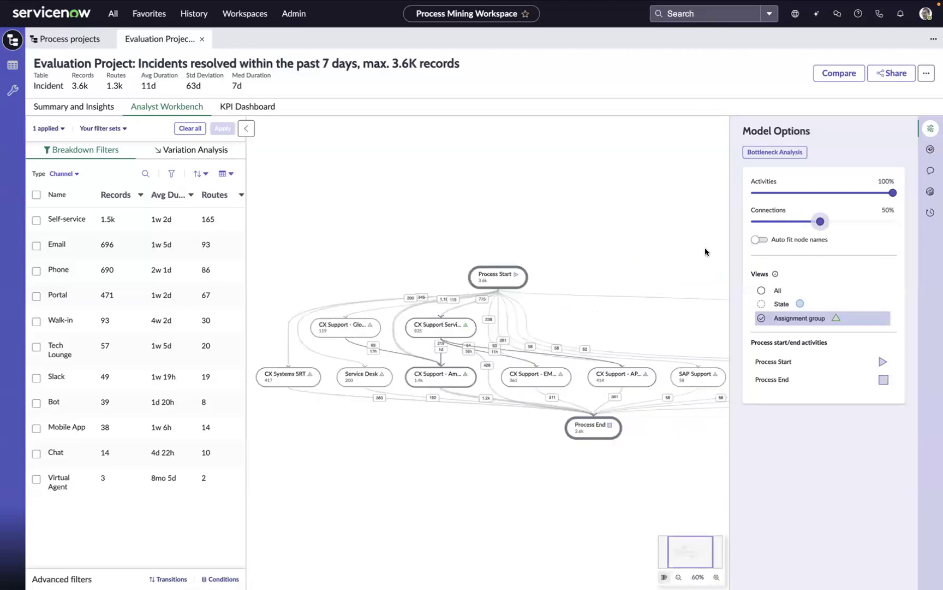
{"action": "left_click", "coordinate": [443, 351]}
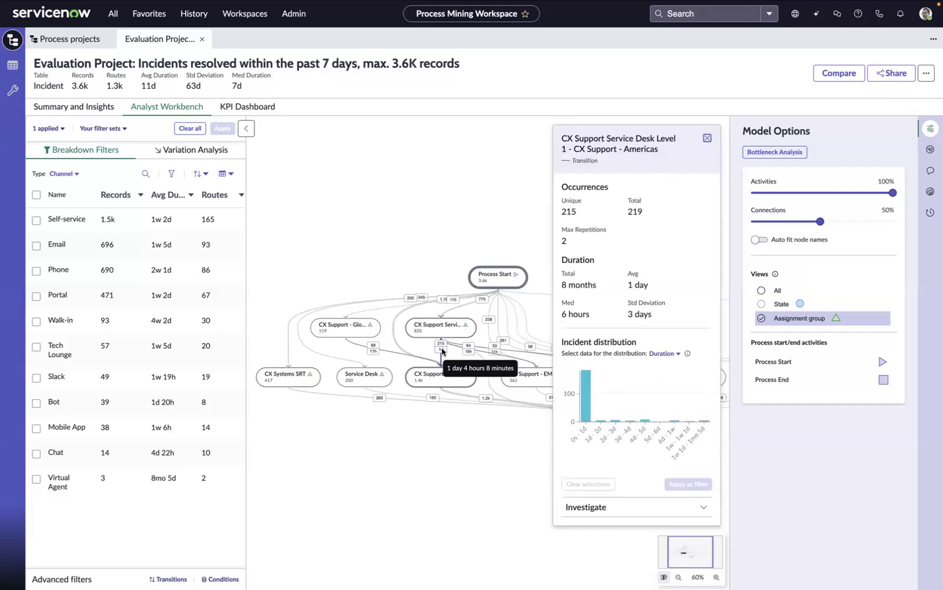
{"action": "left_click", "coordinate": [373, 434]}
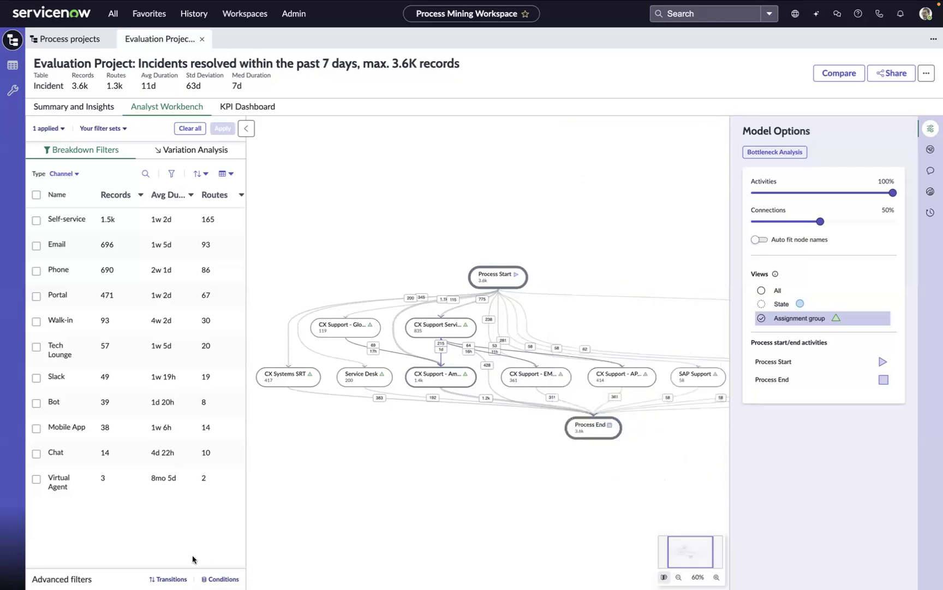
Start an advanced transitions filter with the first activity set to Assignment group (Incident) is anything
{"action": "left_click", "coordinate": [170, 580]}
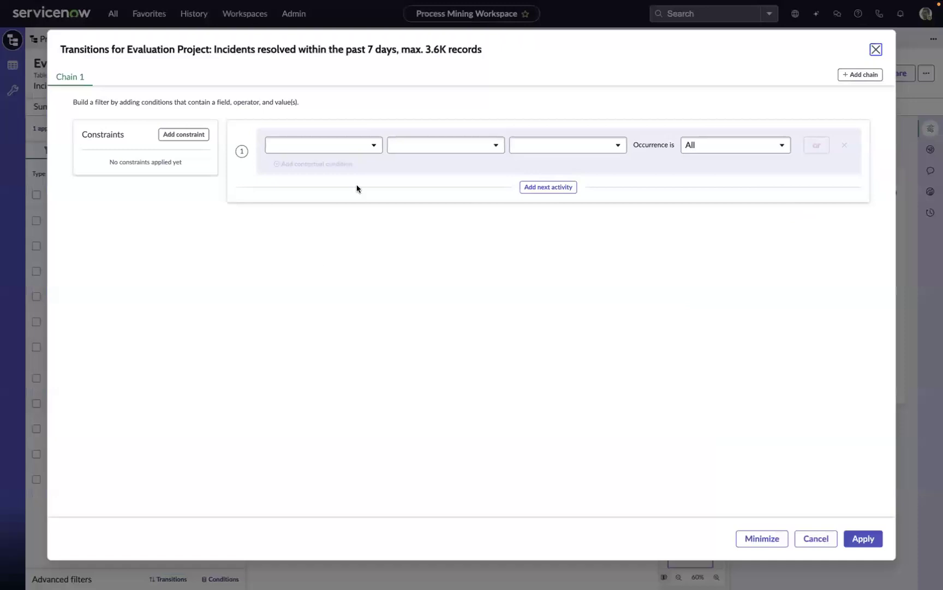
{"action": "left_click", "coordinate": [374, 148]}
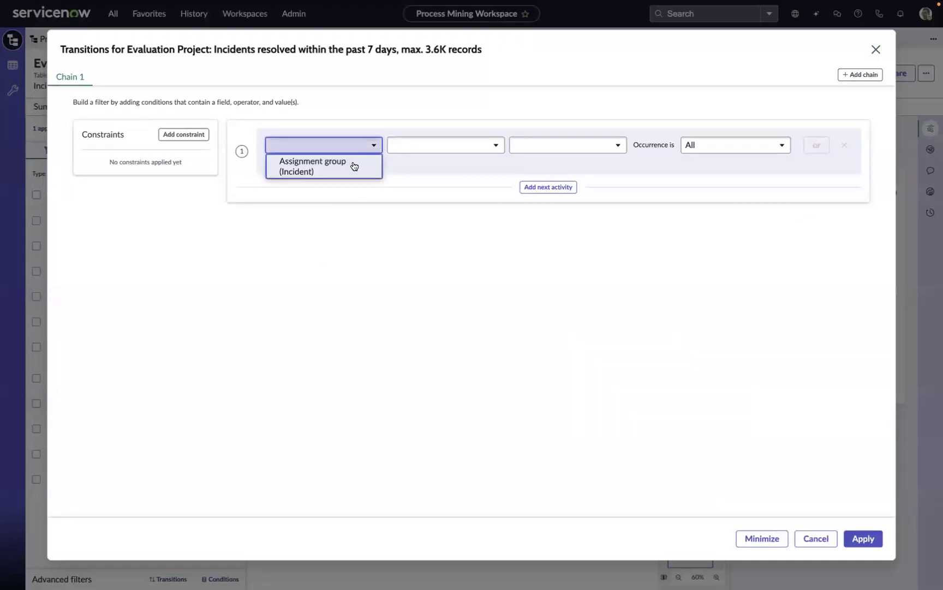
{"action": "left_click", "coordinate": [355, 166]}
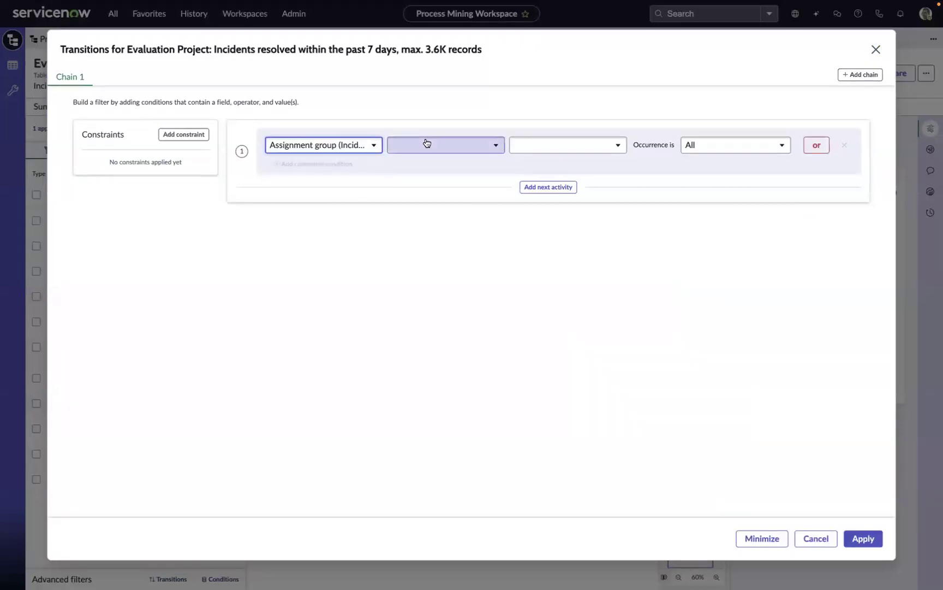
{"action": "left_click", "coordinate": [428, 144]}
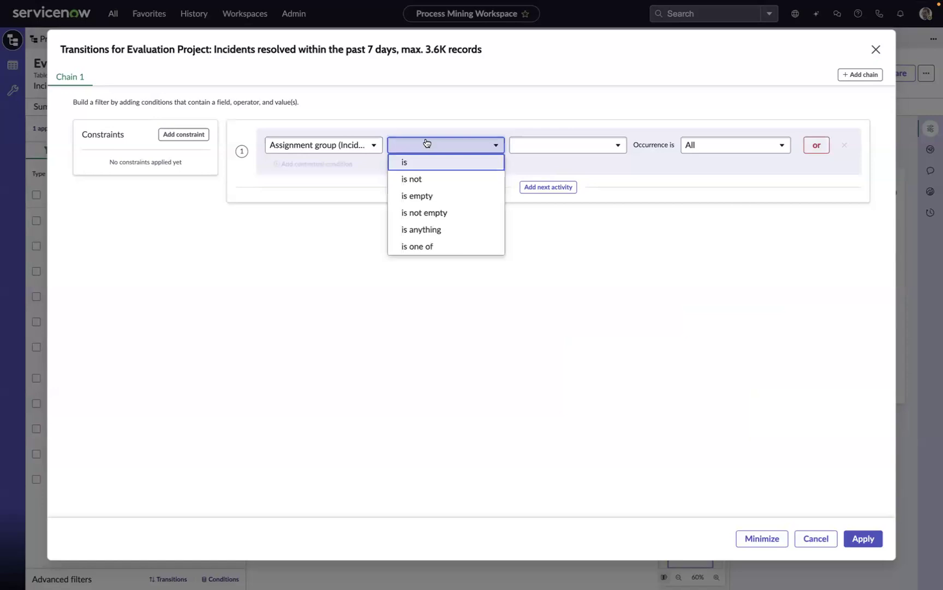
{"action": "left_click", "coordinate": [424, 230]}
Add a directly following second activity, Assignment group (Incident) is anything, and apply the transitions filter
{"action": "left_click", "coordinate": [535, 189]}
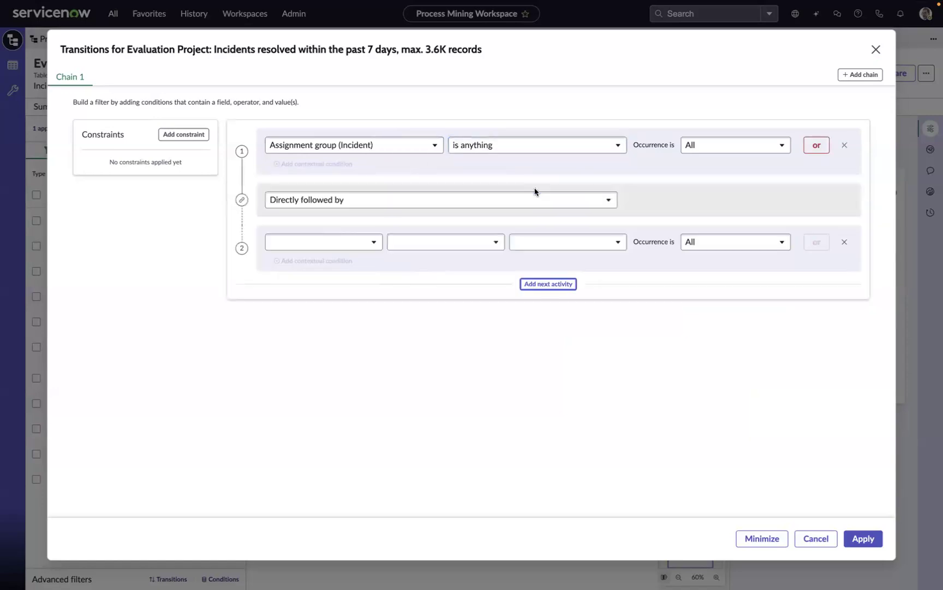
{"action": "left_click", "coordinate": [364, 243]}
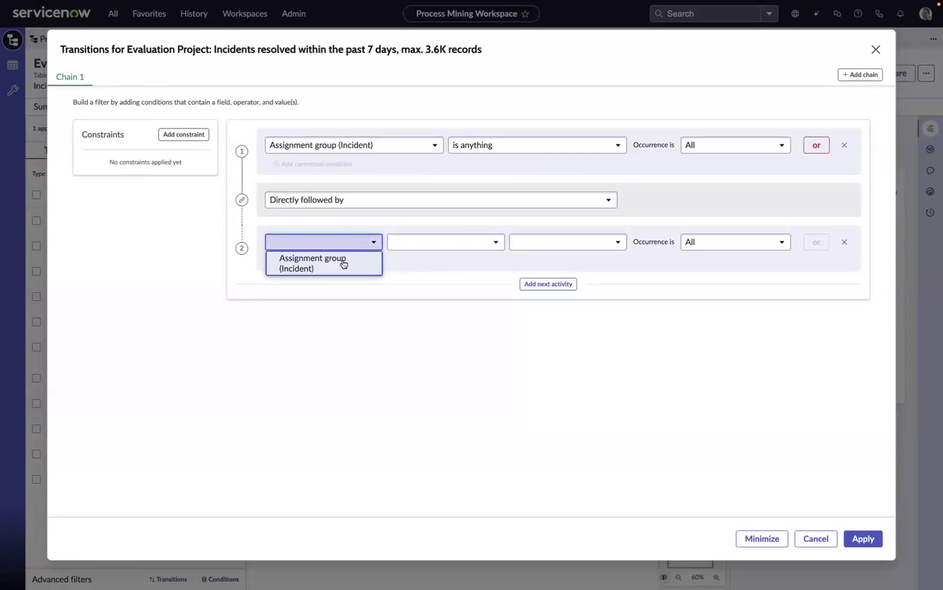
{"action": "left_click", "coordinate": [406, 246]}
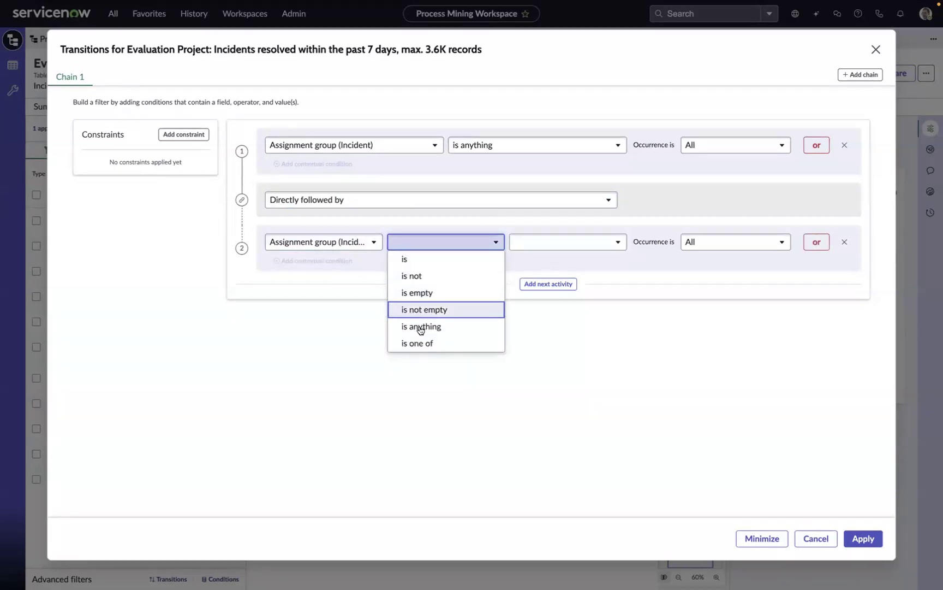
{"action": "left_click", "coordinate": [420, 328]}
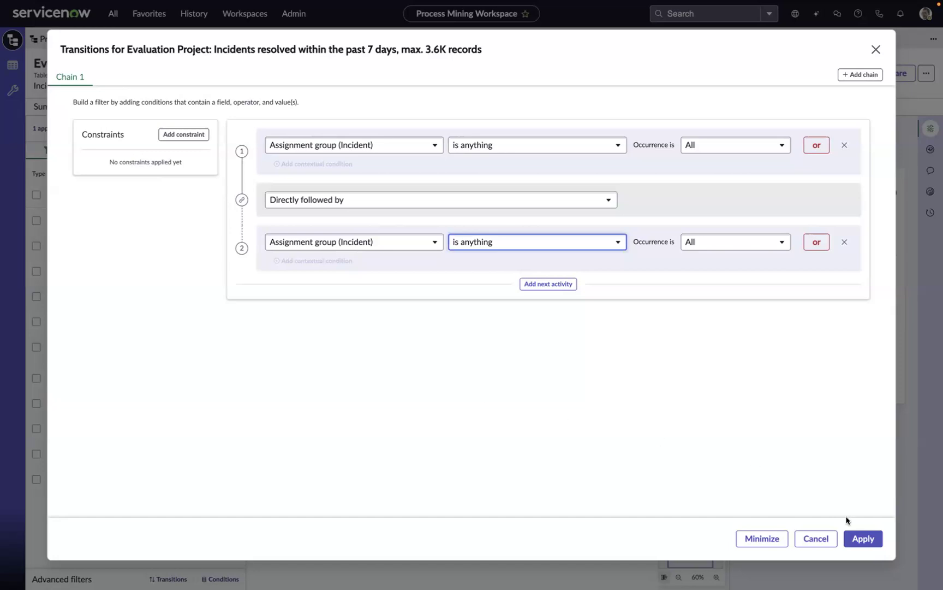
{"action": "left_click", "coordinate": [855, 538]}
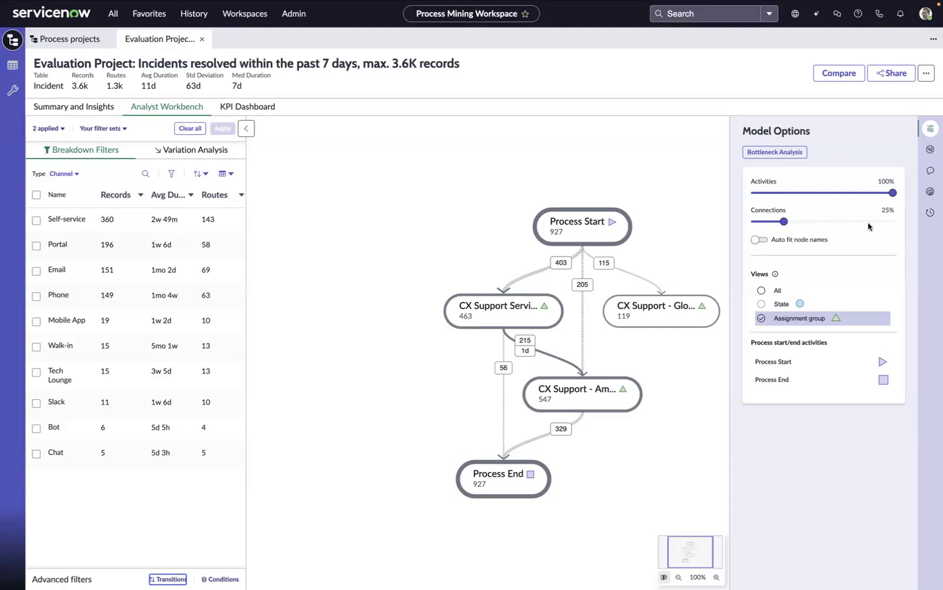
Glance at the scheduled tasks and raise the filtered model's connections to 55%
{"action": "left_click", "coordinate": [930, 213]}
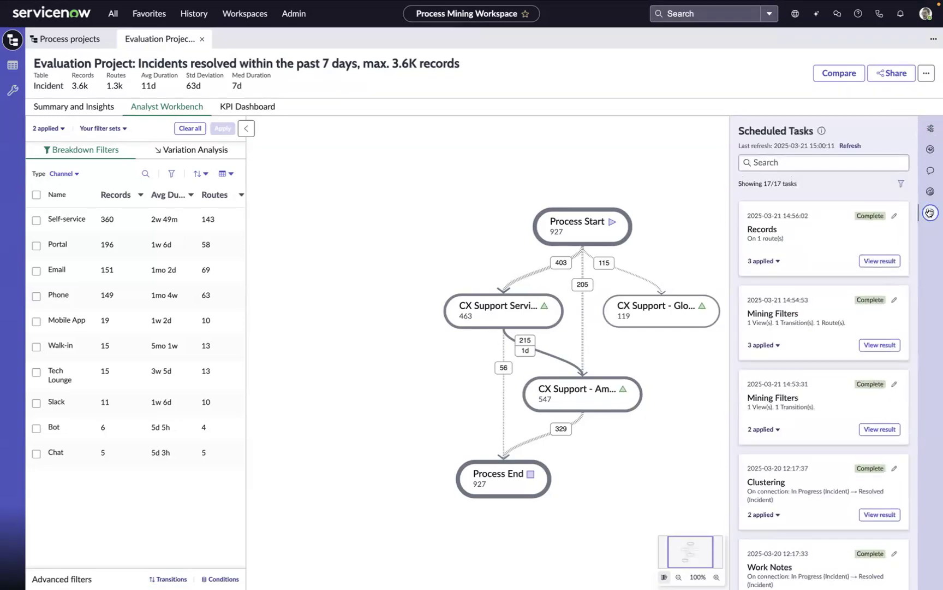
{"action": "left_click", "coordinate": [929, 131]}
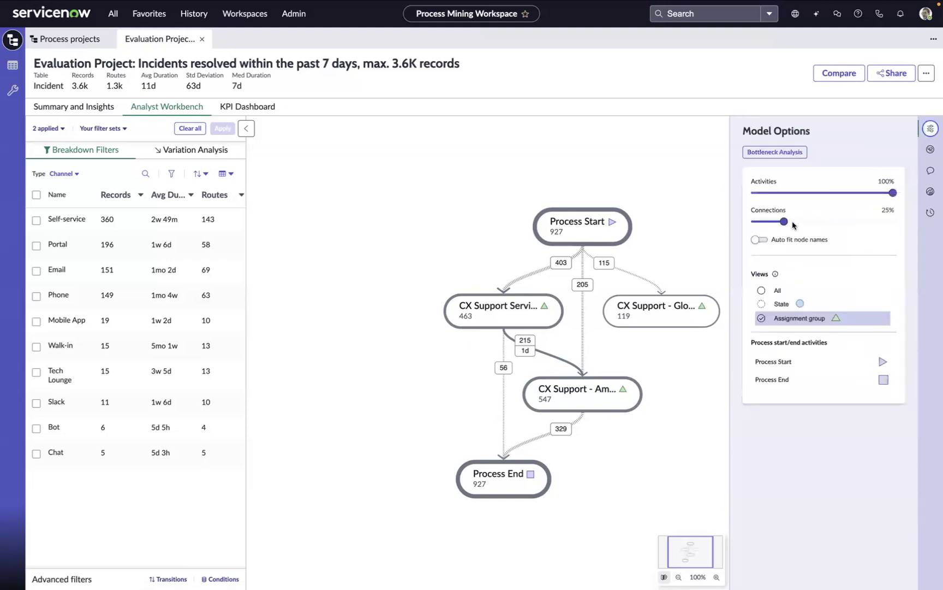
{"action": "left_click_drag", "start_coordinate": [799, 223], "coordinate": [827, 221]}
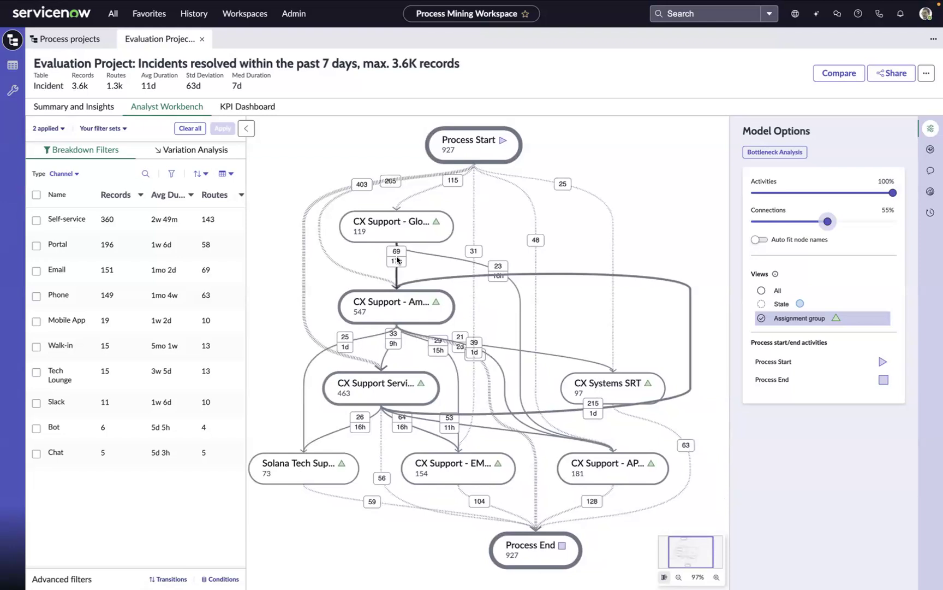
{"action": "mouse_move", "coordinate": [398, 263]}
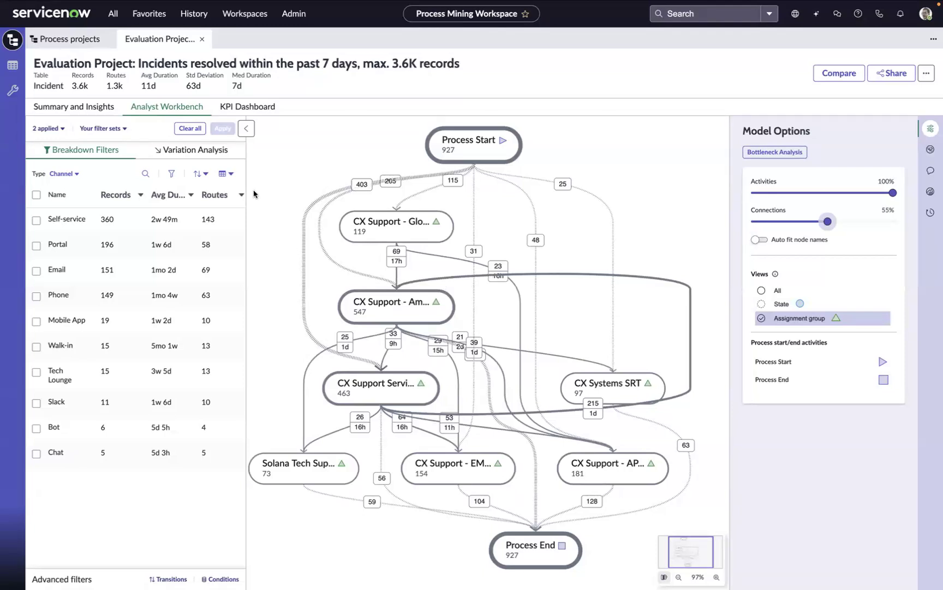
Show the variation analysis of the filtered model and sort its routes by Most Records
{"action": "left_click", "coordinate": [198, 156]}
{"action": "left_click", "coordinate": [142, 223]}
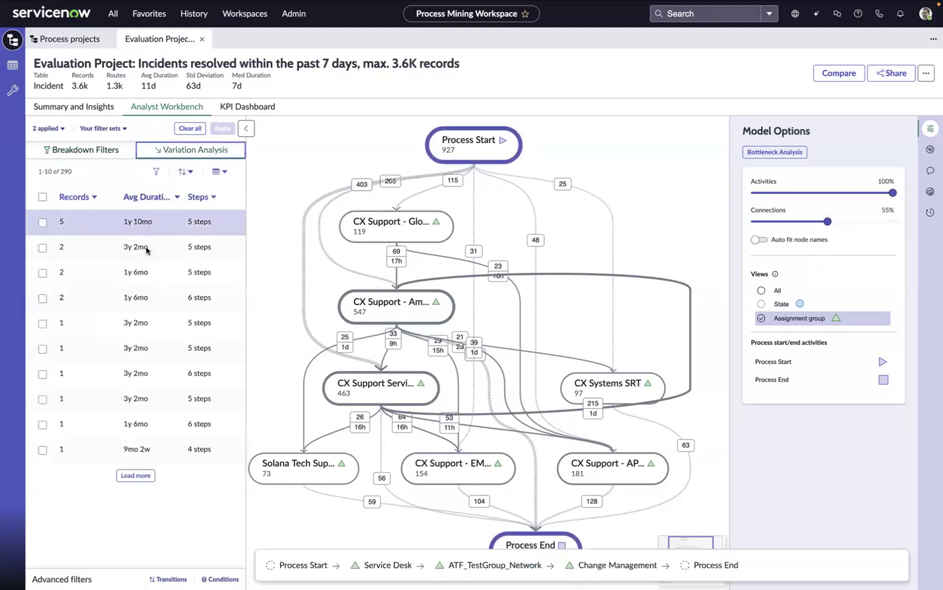
{"action": "left_click", "coordinate": [190, 176]}
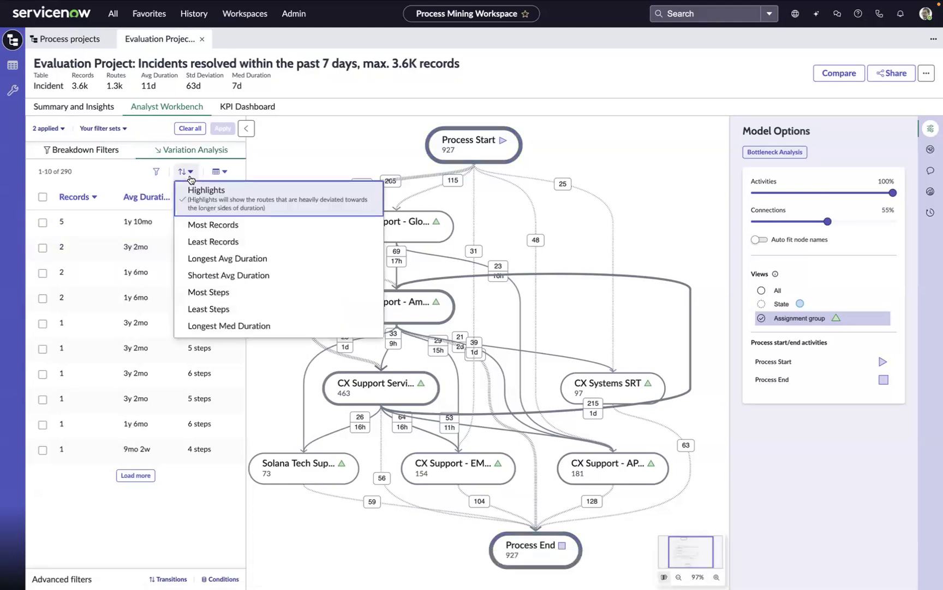
{"action": "left_click", "coordinate": [195, 225]}
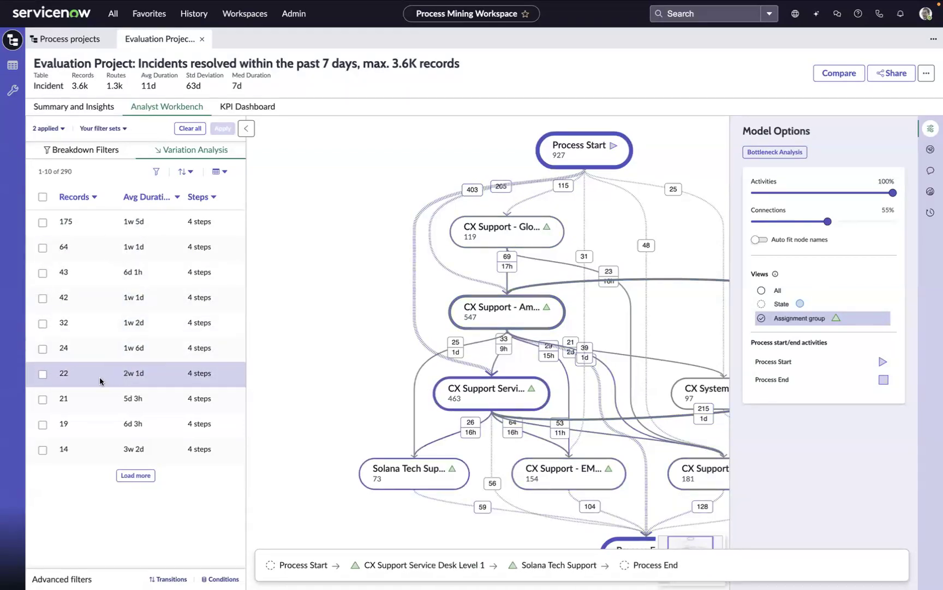
Filter the model to the 22-record route and show the details of its CX Support Service Desk Level 1 to Solana Tech Support transition
{"action": "left_click", "coordinate": [42, 376]}
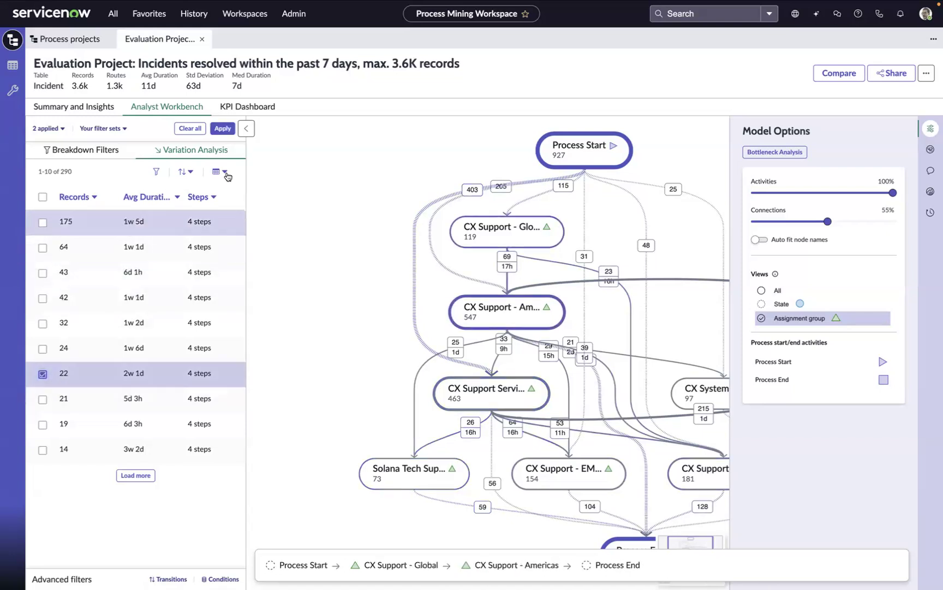
{"action": "left_click", "coordinate": [222, 129]}
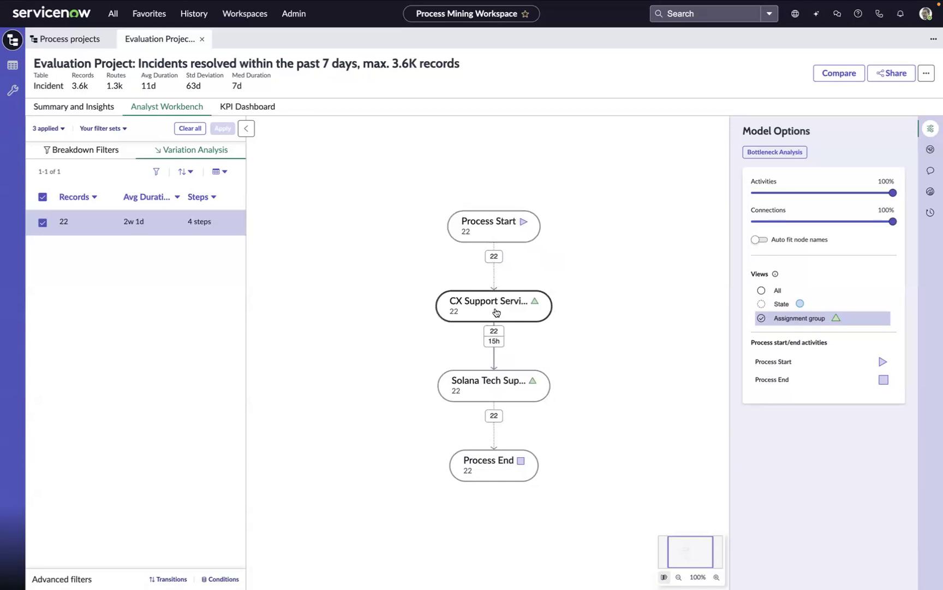
{"action": "left_click", "coordinate": [494, 338]}
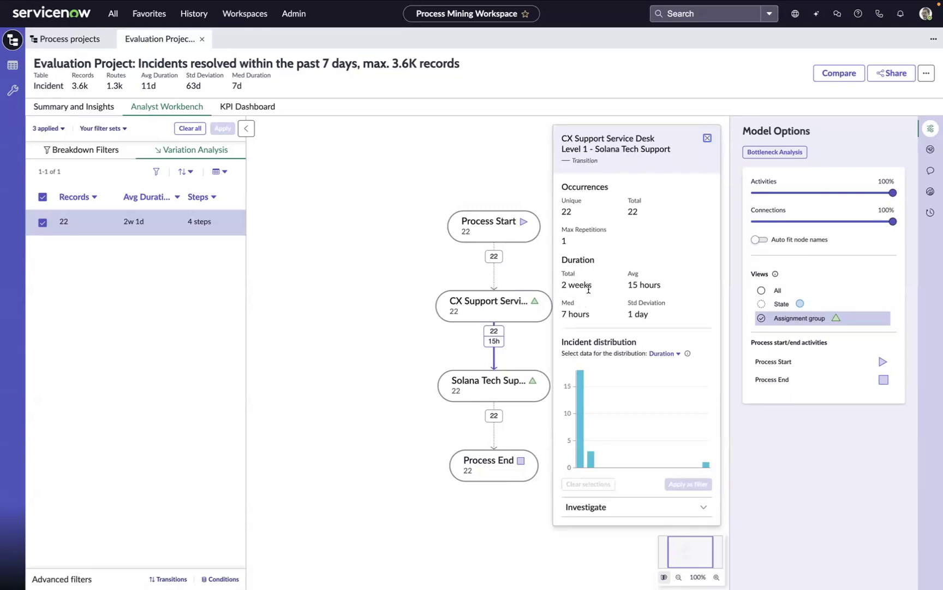
Investigate the transition by showing its incident records, review the list, and return to the process model
{"action": "mouse_move", "coordinate": [588, 289]}
{"action": "left_click", "coordinate": [604, 514]}
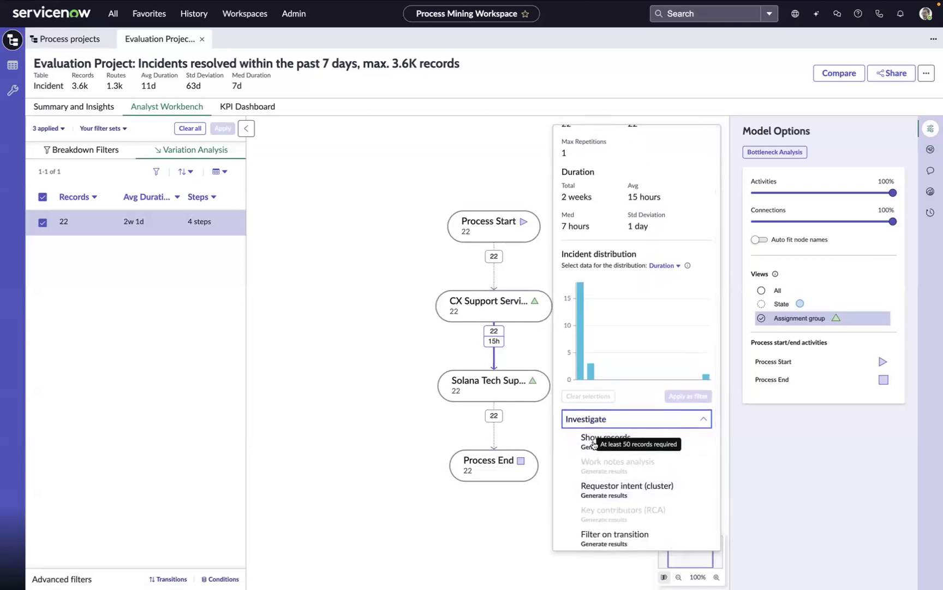
{"action": "left_click", "coordinate": [587, 443]}
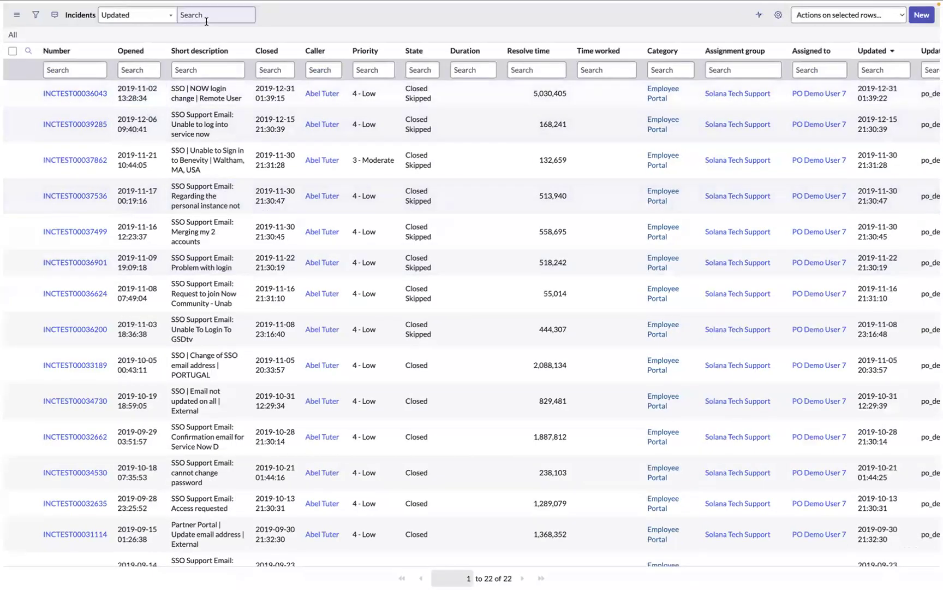
{"action": "mouse_move", "coordinate": [299, 6]}
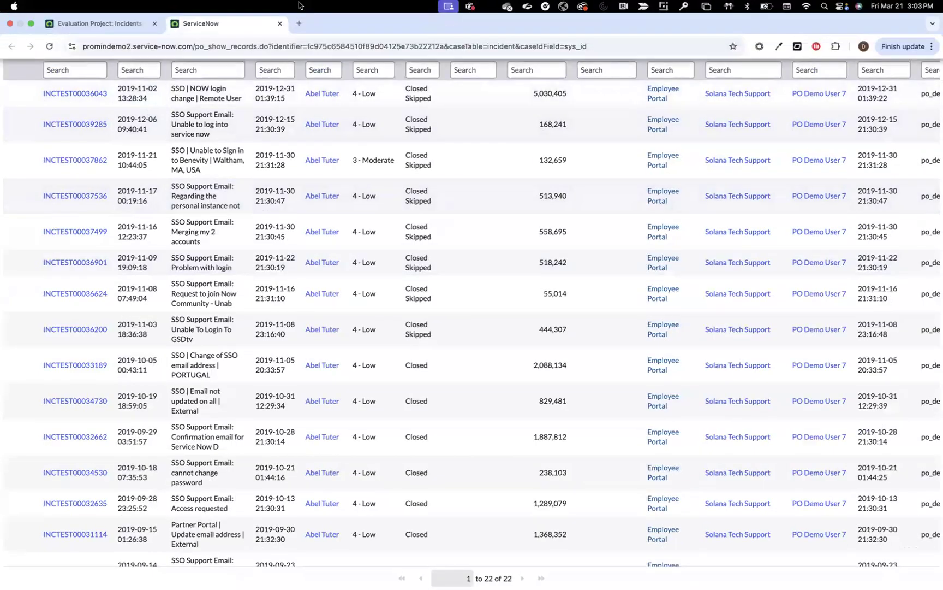
{"action": "left_click", "coordinate": [277, 23]}
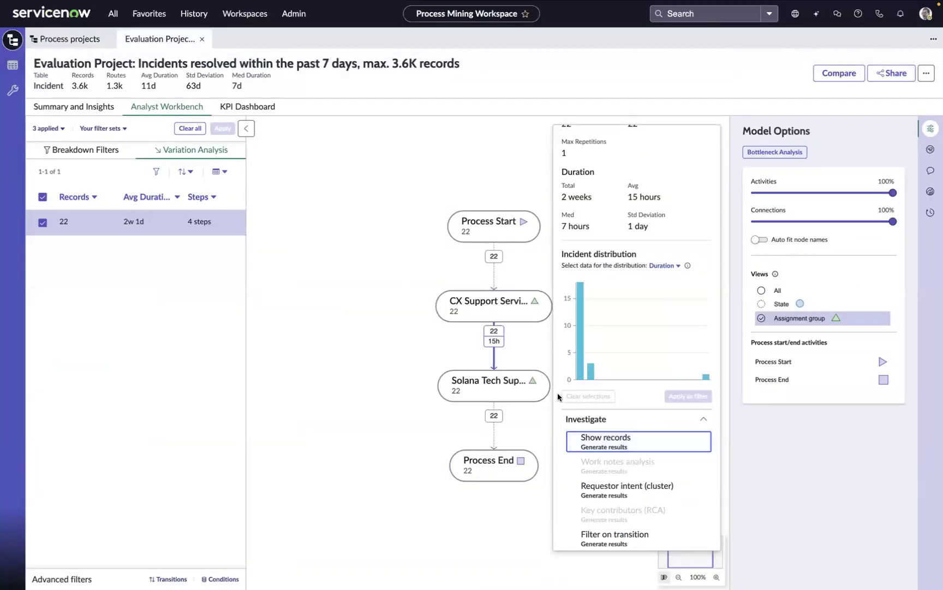